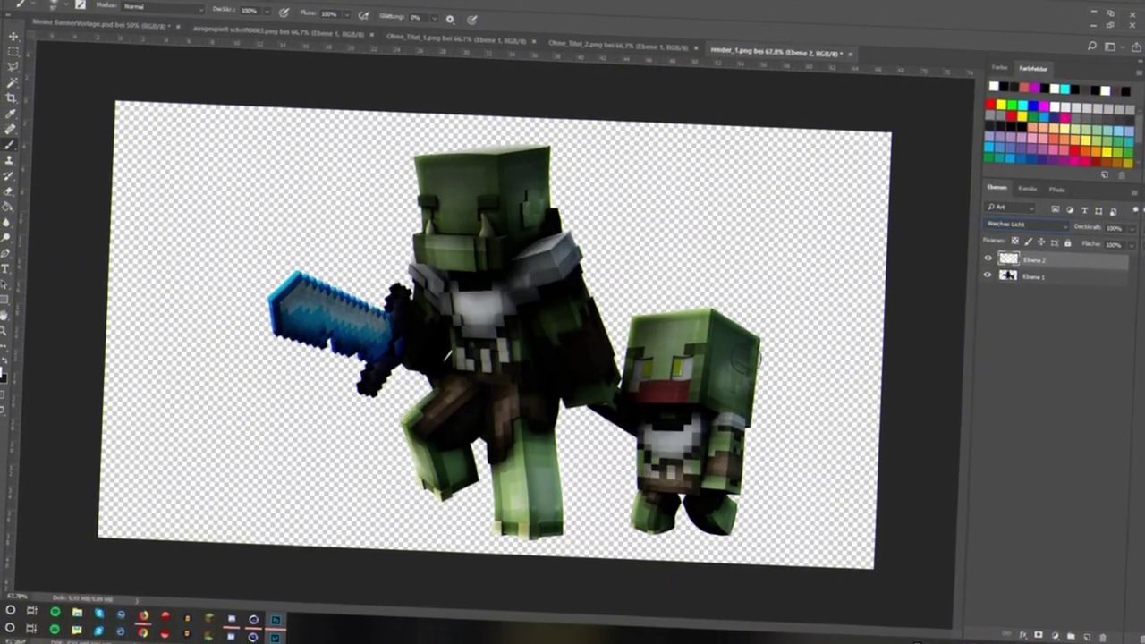
Step: Switch to the Ohne_Titel_2.png document showing the two posed green characters
click(299, 33)
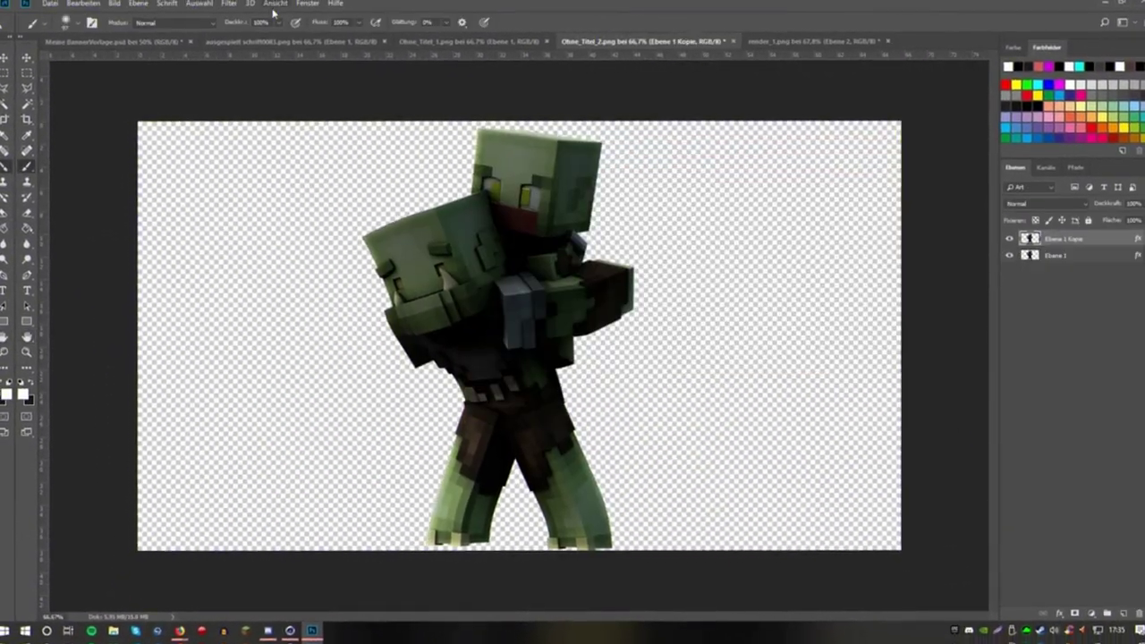